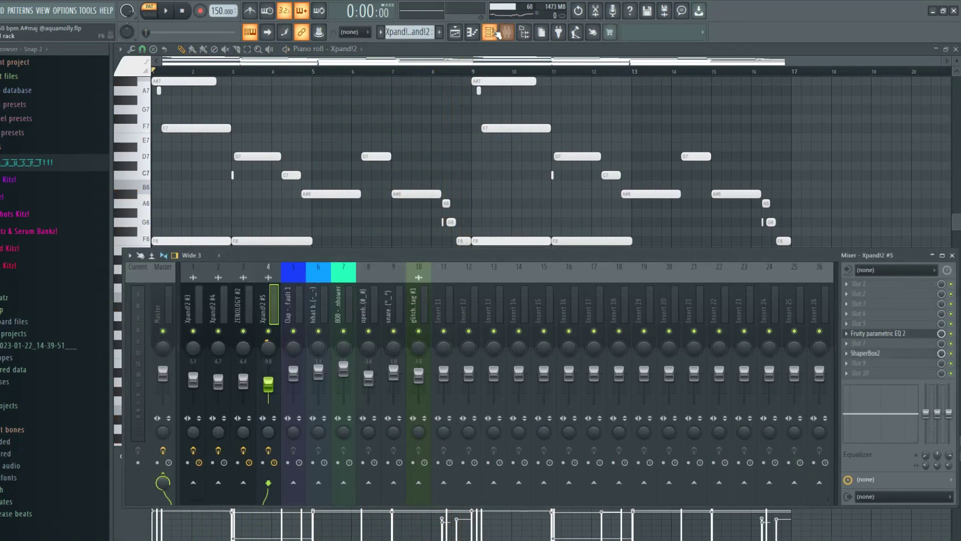
Inspect the Xpand!2 channel's instrument preset and both Fruity parametric EQ 2 effects on its mixer track
left_click(207, 169)
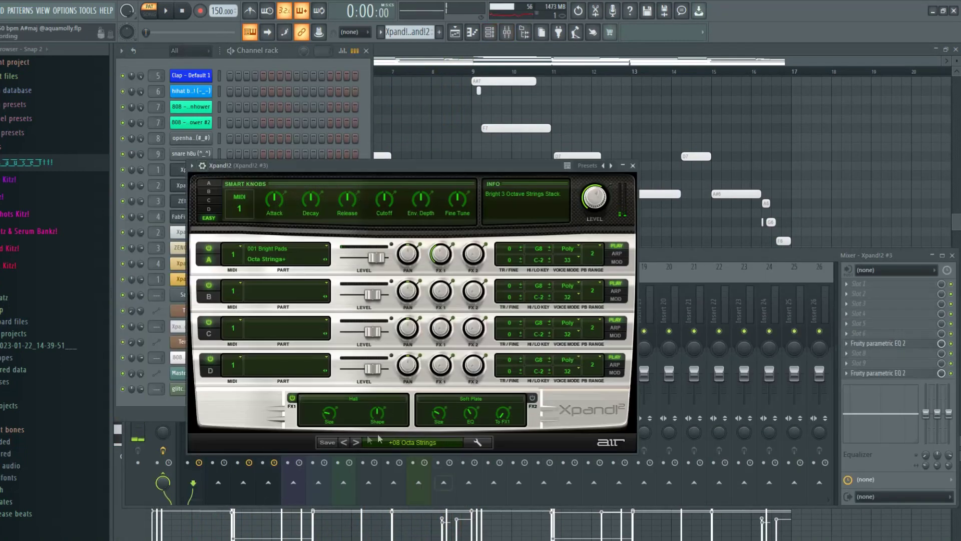
left_click(691, 262)
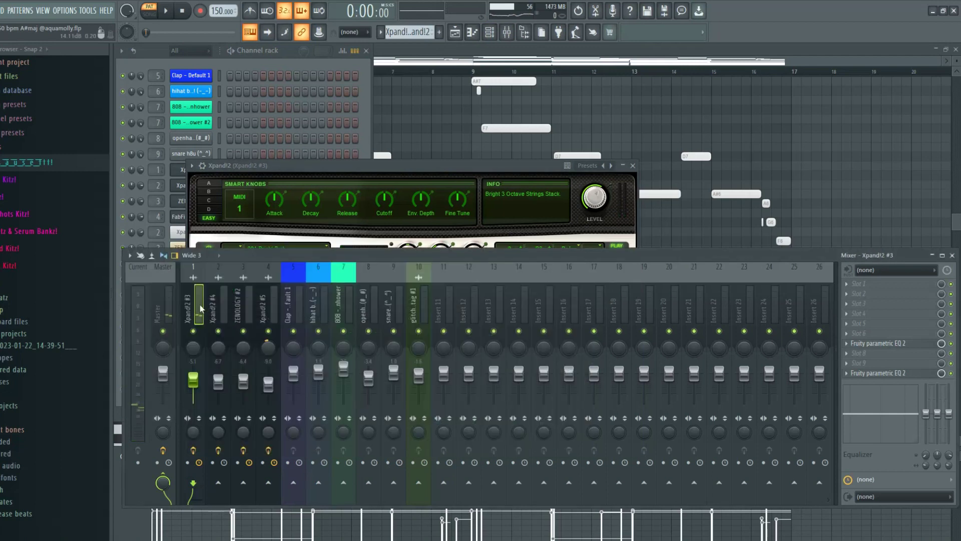
left_click(886, 343)
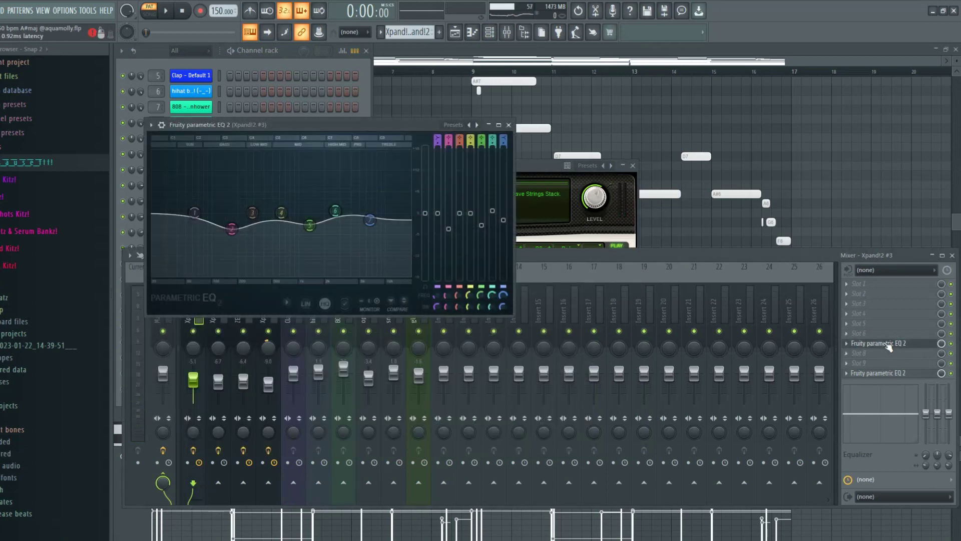
left_click(878, 373)
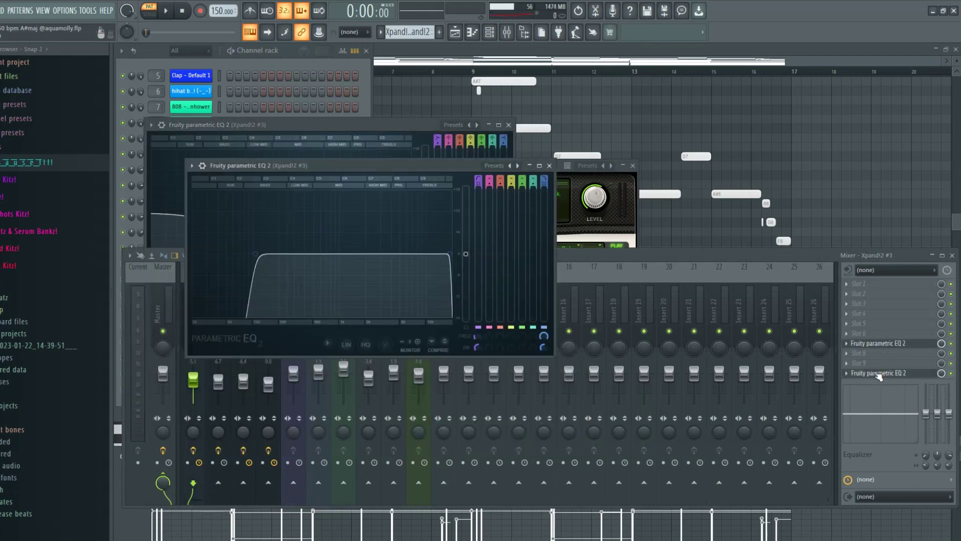
Open the Xpand!2 #2 lead pattern from the playlist in the piano roll and play it back
left_click(454, 33)
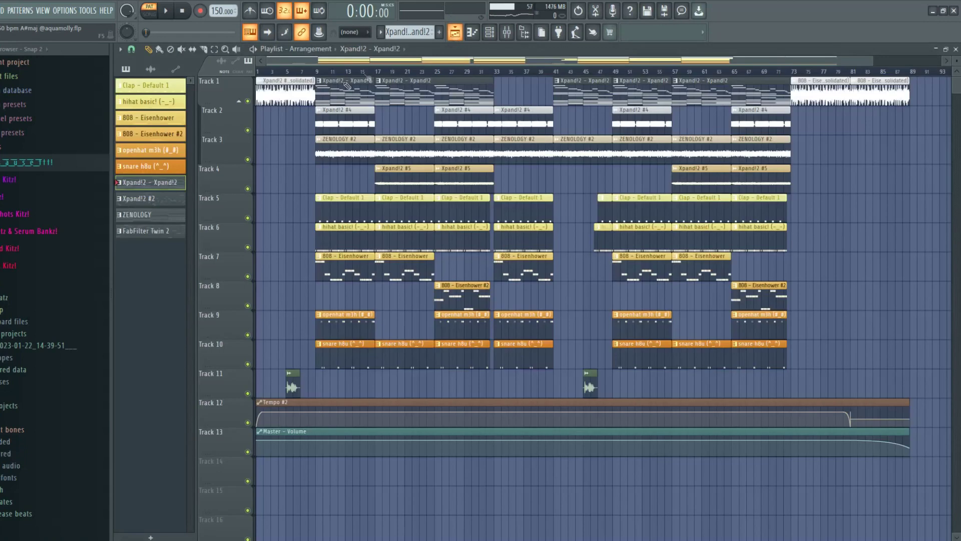
double_click(151, 200)
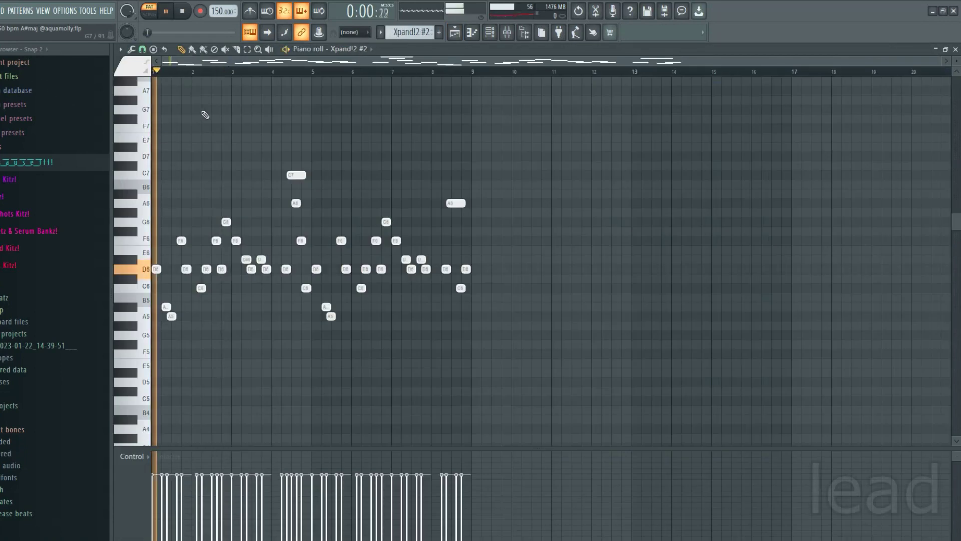
scroll(205, 115, "down", 1)
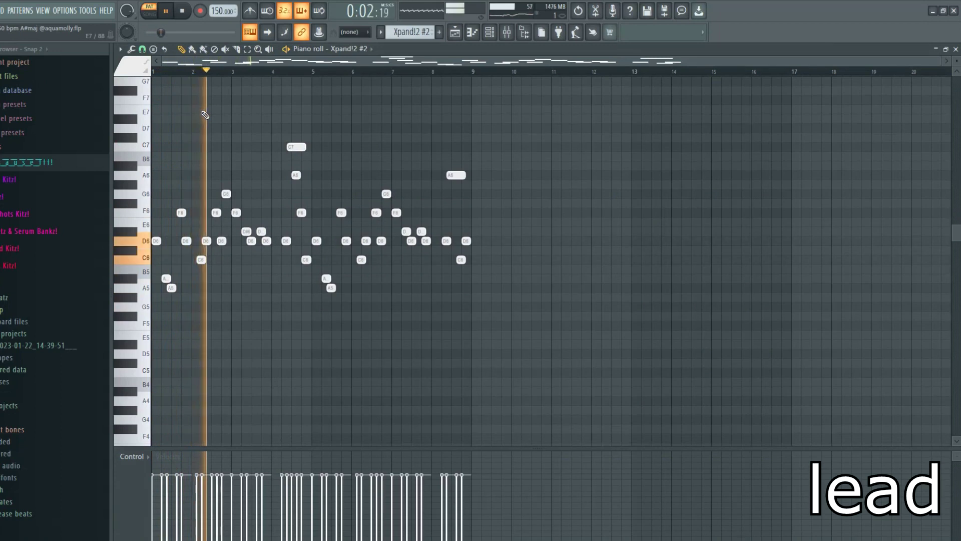
scroll(218, 75, "up", 3)
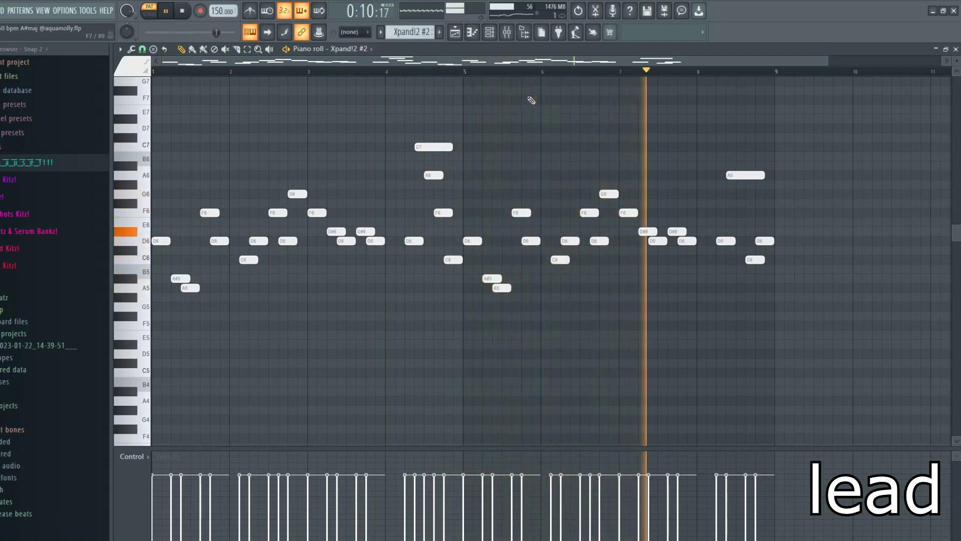
key("space")
Inspect the Xpand!2 #2 instrument preset and the FabFilter Pro-Q 3 and Fruity parametric EQ 2 on its mixer track
left_click(492, 33)
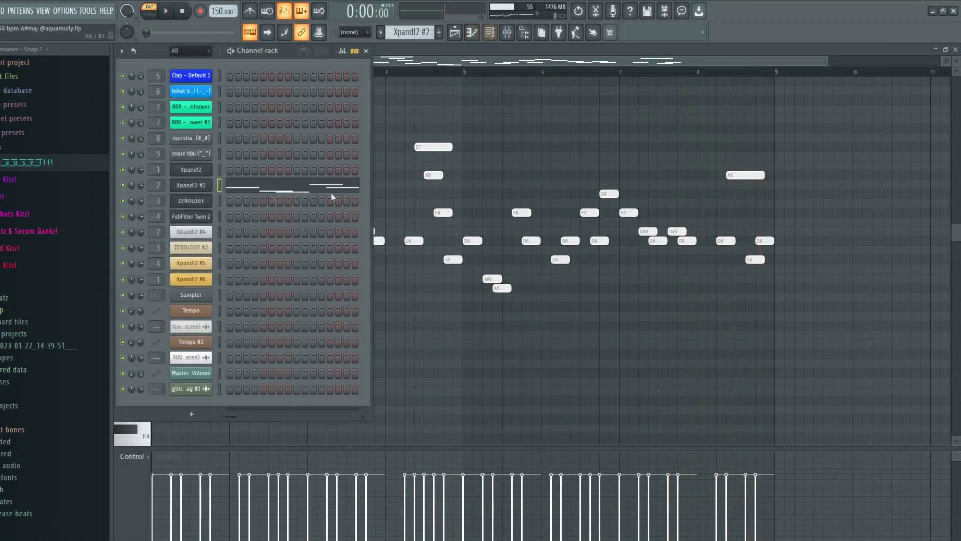
left_click(192, 188)
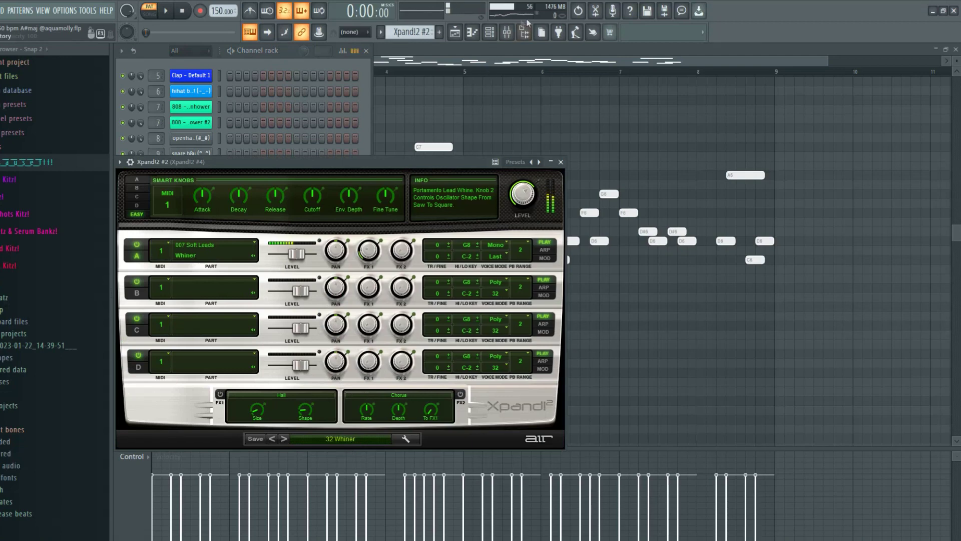
left_click(509, 32)
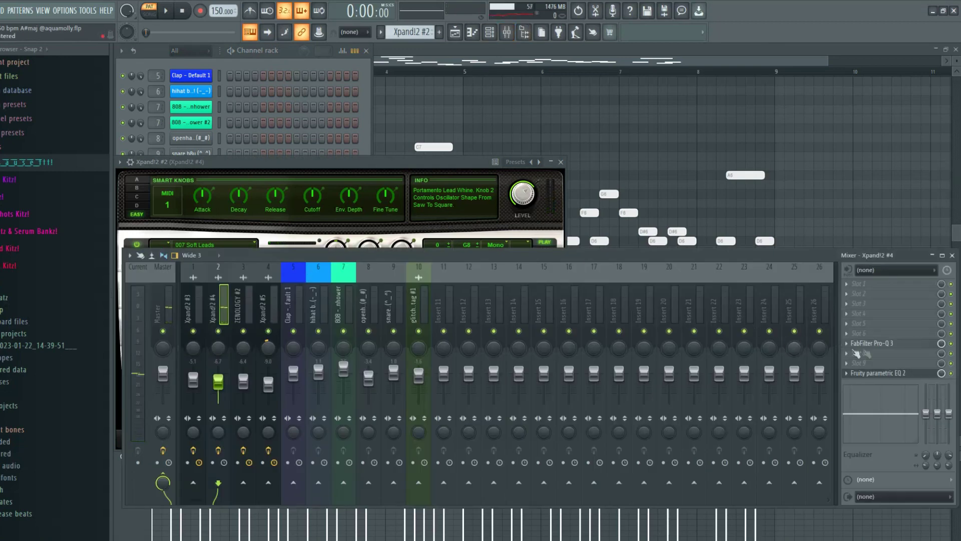
left_click(891, 344)
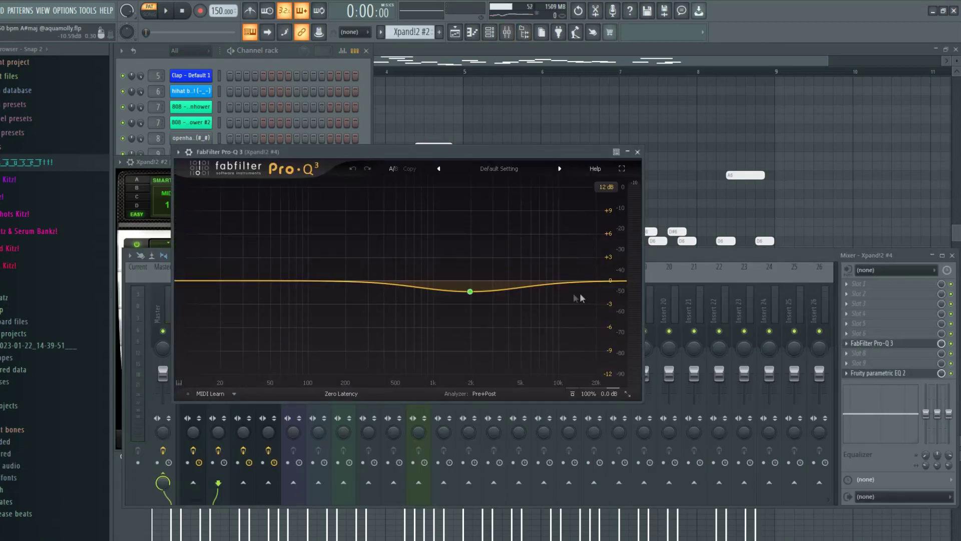
key("e")
left_click(881, 374)
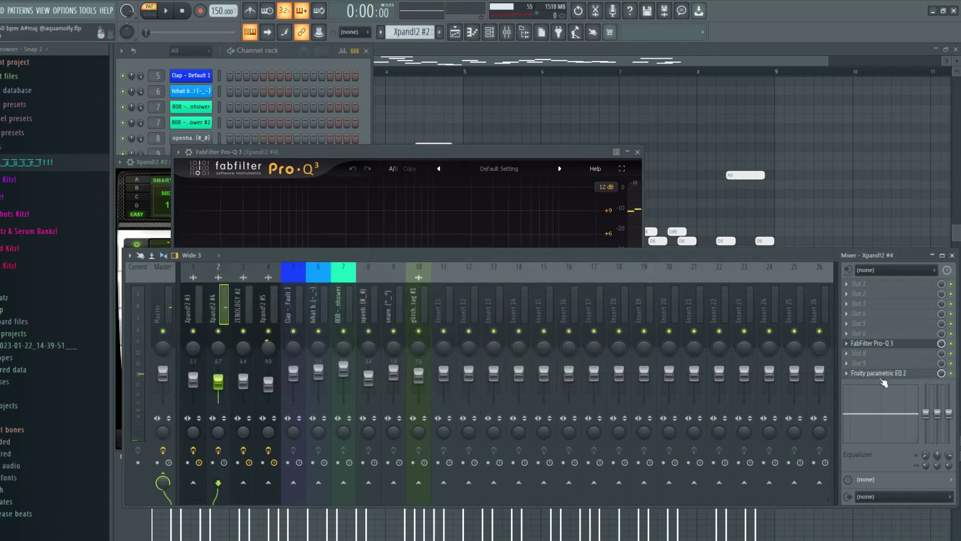
left_click(884, 375)
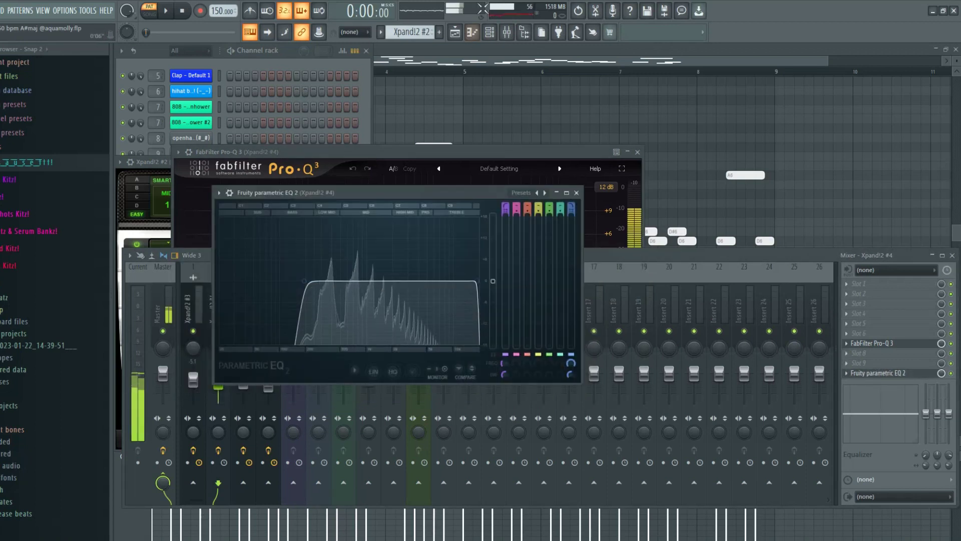
Open the ZENOLOGY chord pattern from the playlist in the piano roll and play it back
left_click(455, 33)
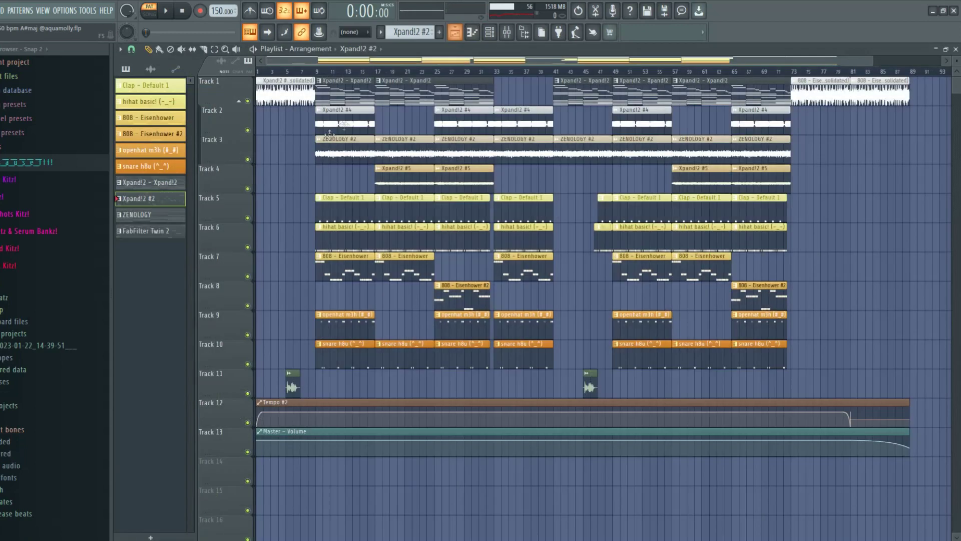
double_click(160, 216)
scroll(220, 90, "down", 5)
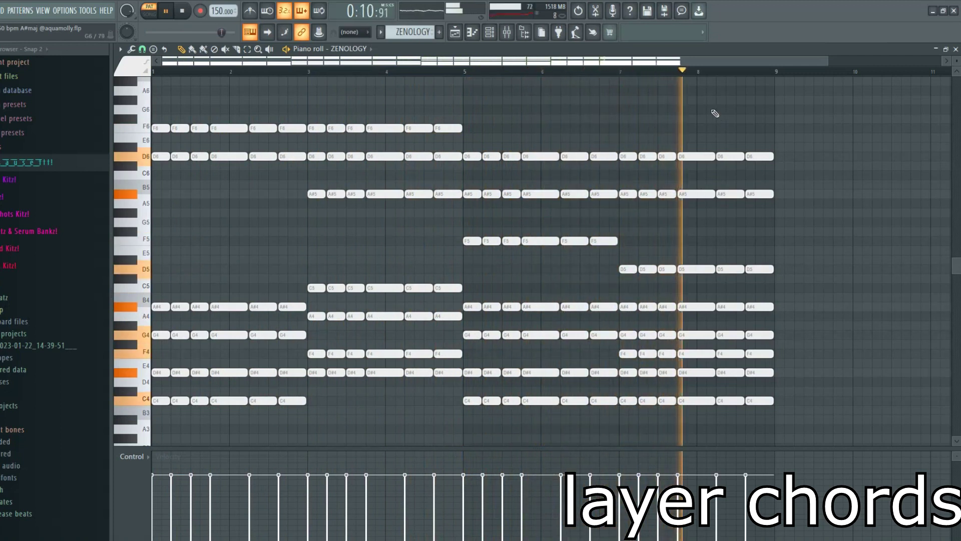
key("space")
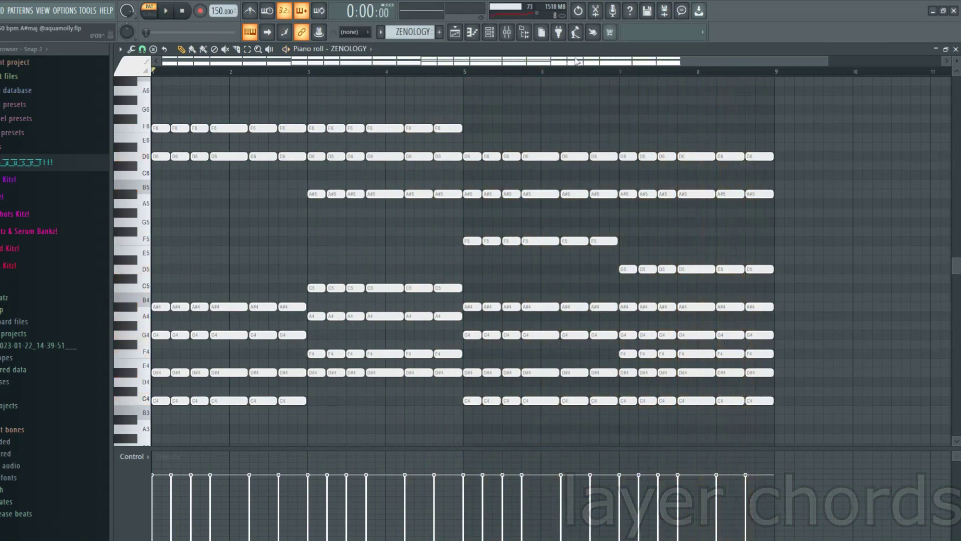
Inspect the ZENOLOGY instrument preset and both Fruity parametric EQ 2 effects on its mixer track
left_click(490, 32)
left_click(207, 201)
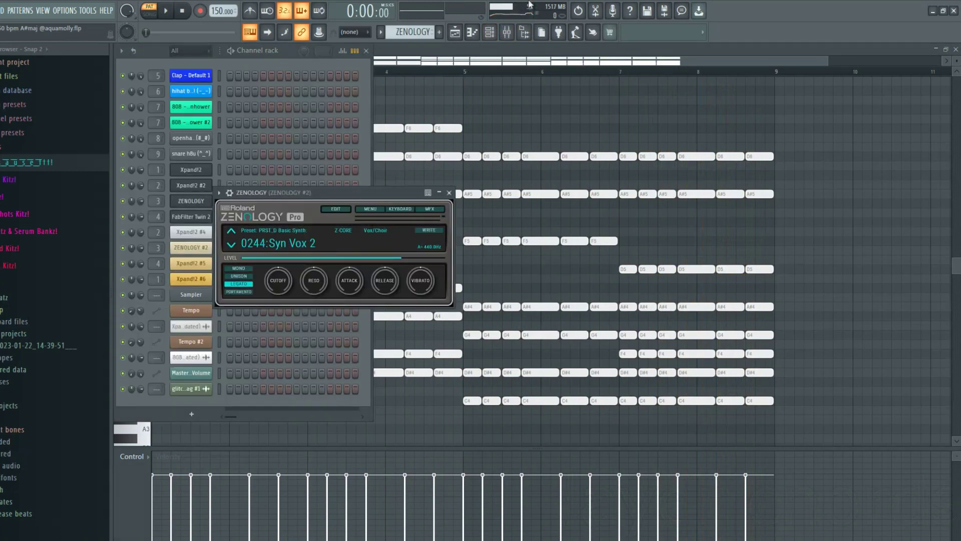
left_click(506, 32)
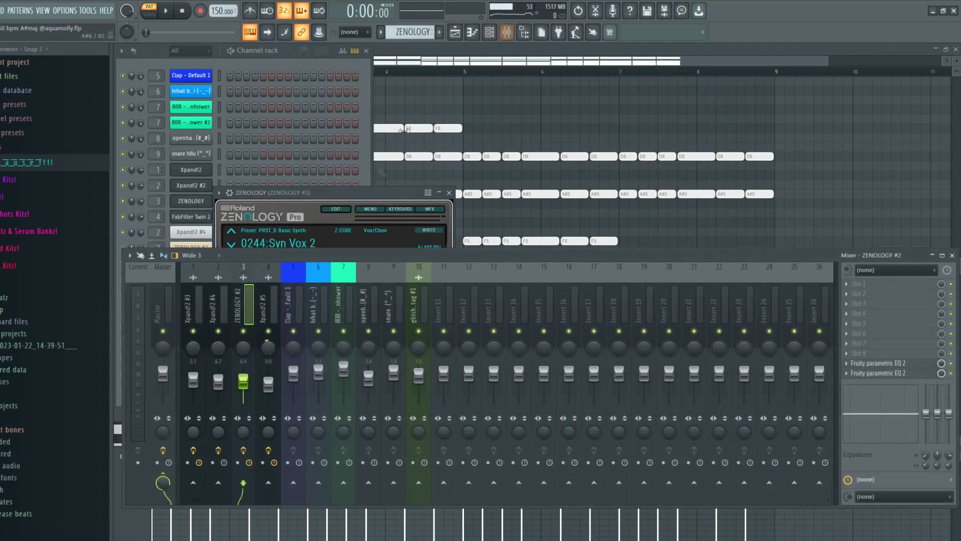
left_click(903, 372)
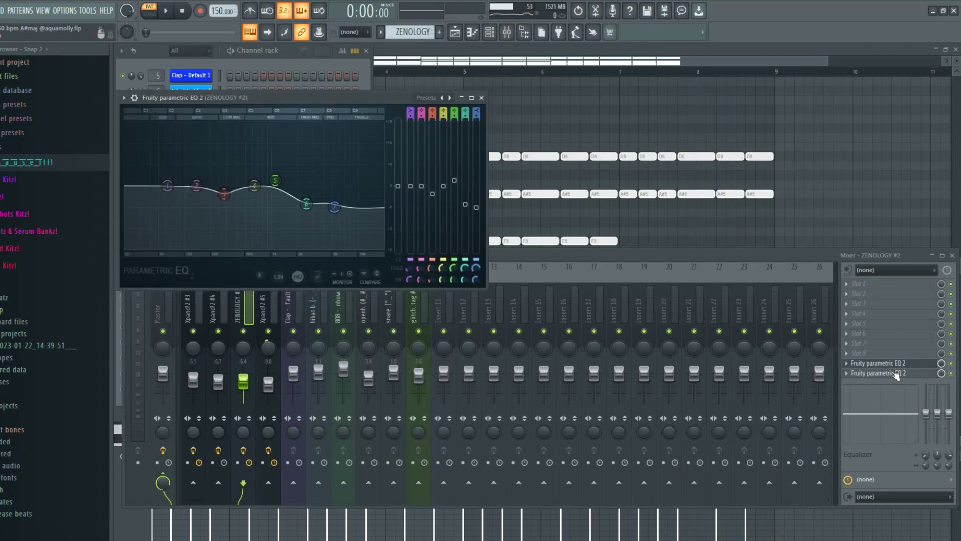
left_click(896, 374)
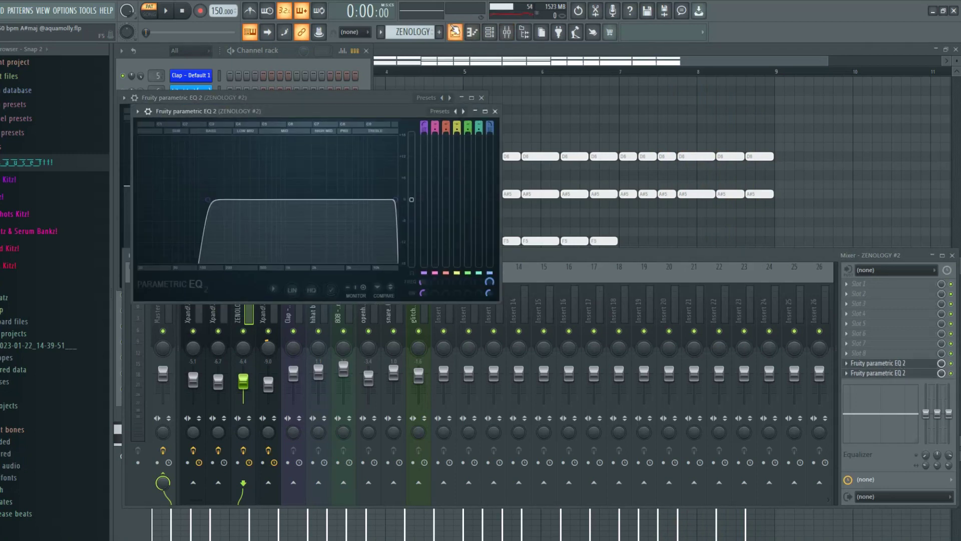
Open the FabFilter Twin 2 lead pattern from the playlist in the piano roll and play it back
left_click(454, 33)
double_click(181, 232)
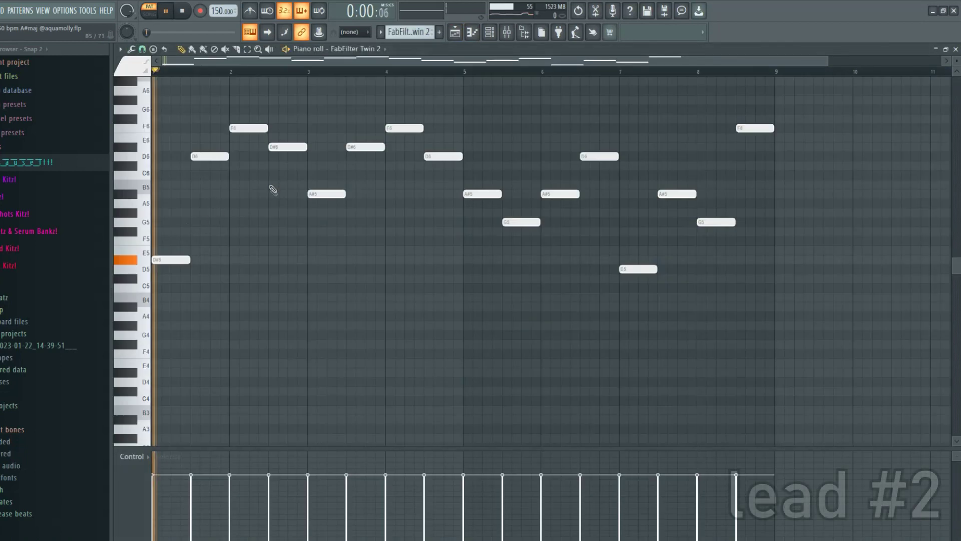
scroll(275, 188, "up", 1)
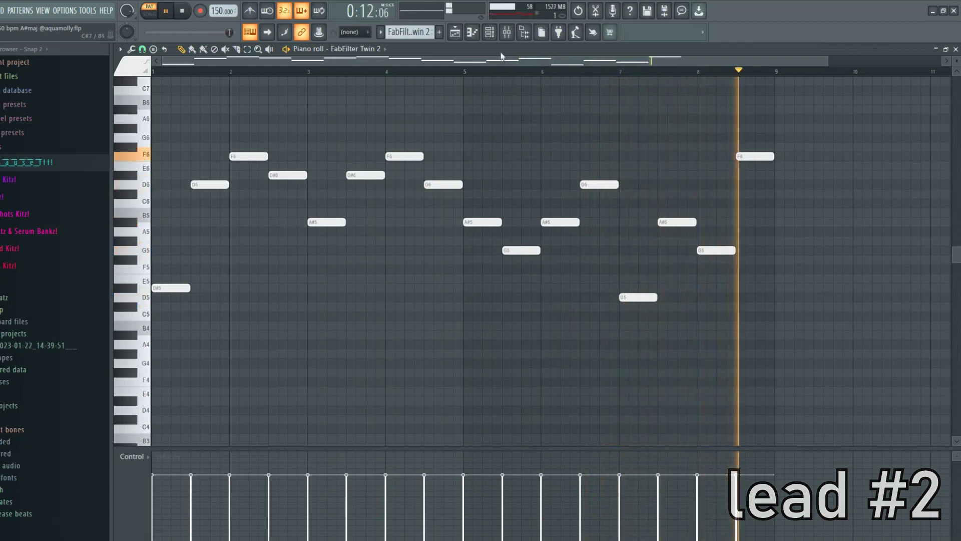
key("space")
Inspect the FabFilter Twin 2 instrument preset and the Fruity parametric EQ 2 and ShaperBox2 on its mixer track
left_click(493, 37)
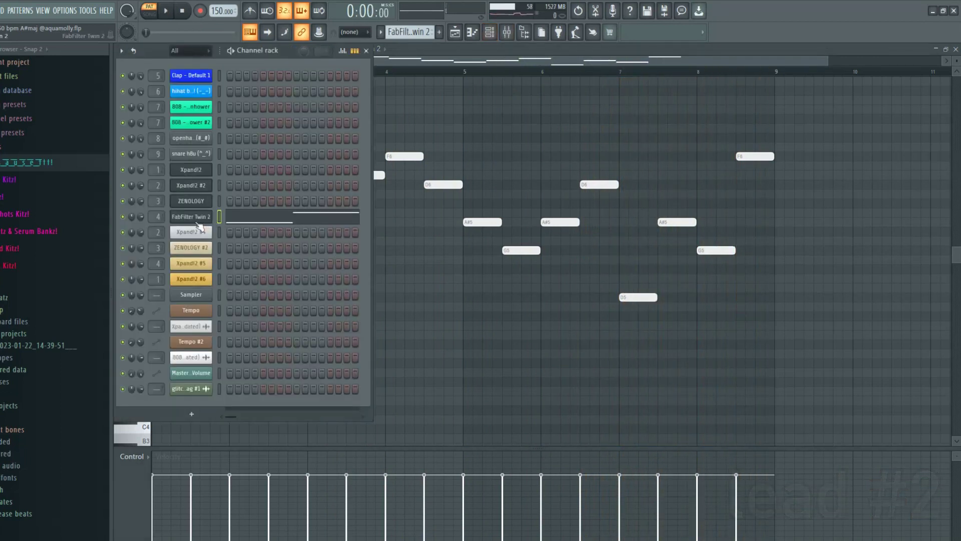
left_click(204, 216)
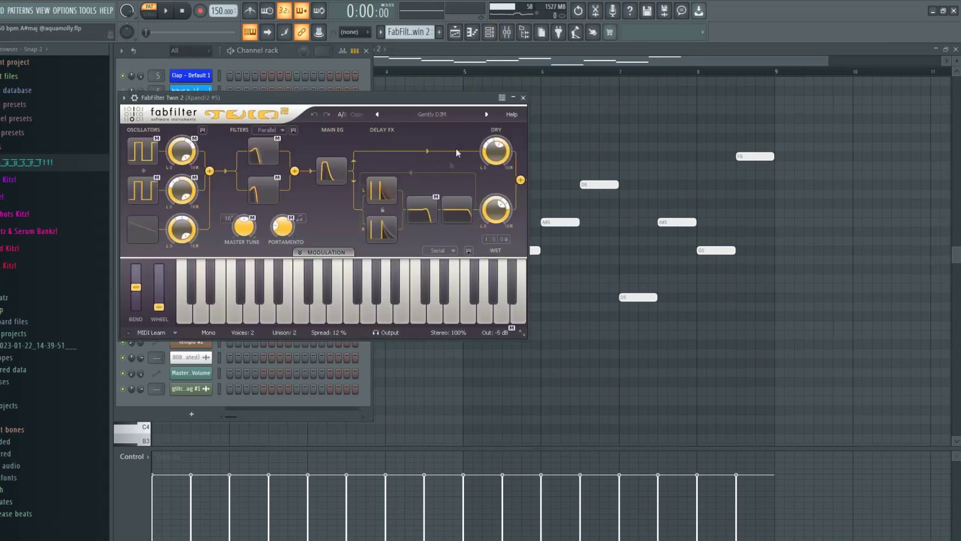
left_click(508, 34)
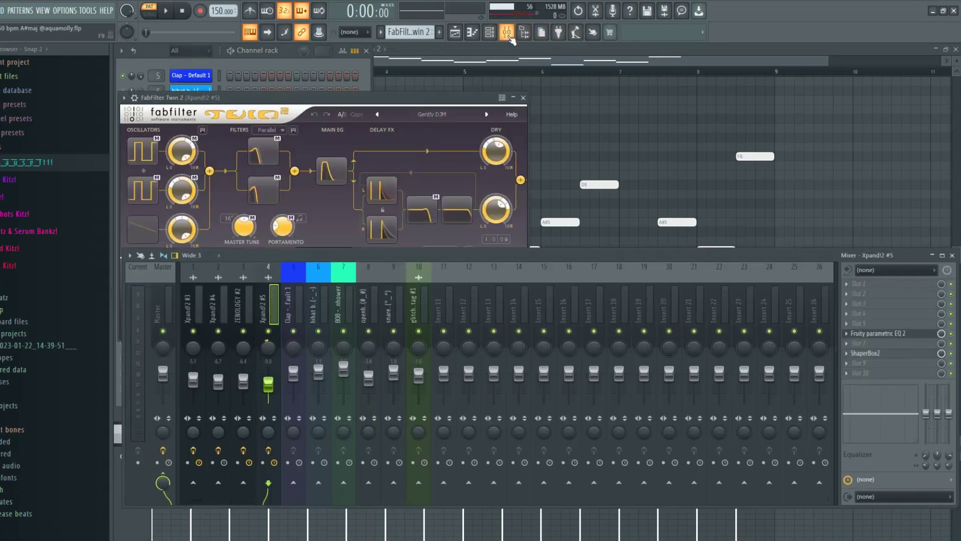
left_click(885, 334)
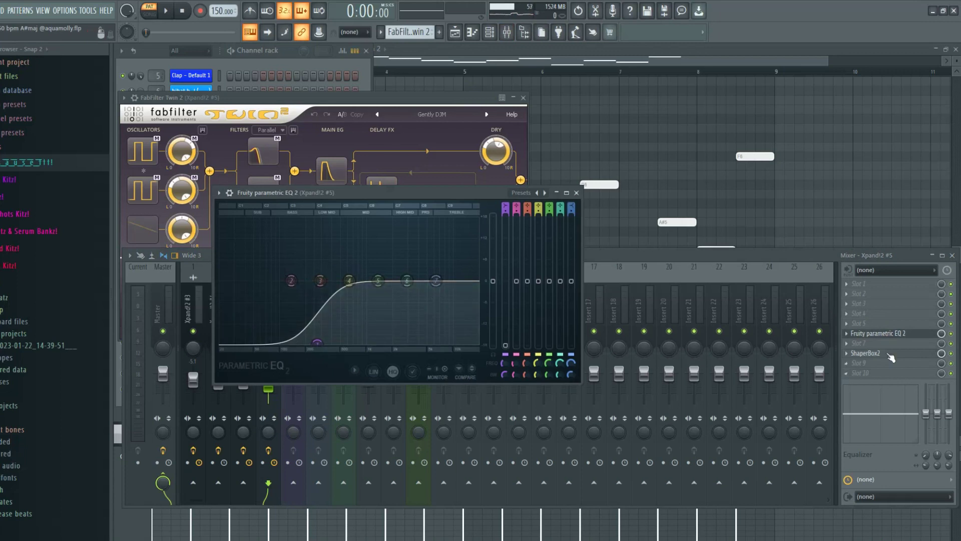
left_click(889, 353)
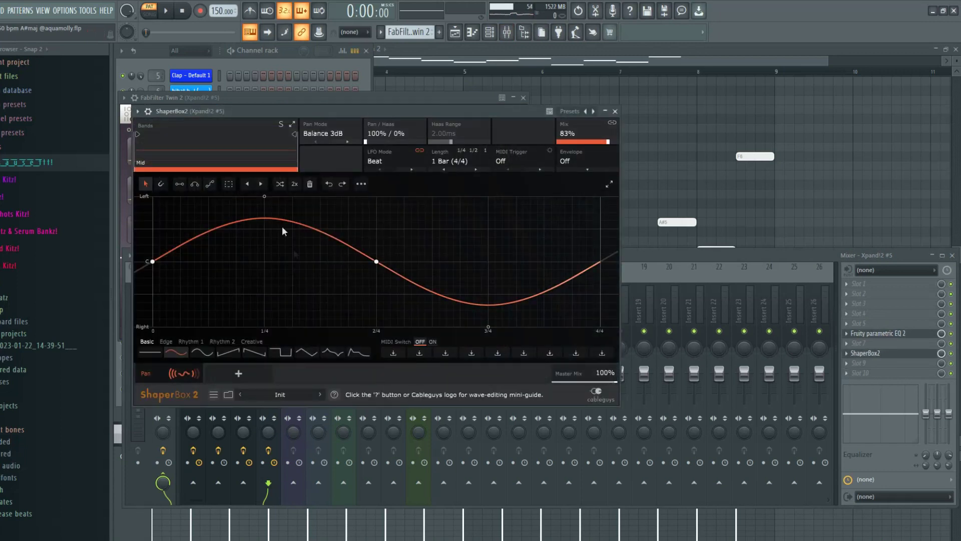
Open the Clap - Default 1 pattern from the playlist in the piano roll and play it back from the start
left_click(455, 33)
double_click(352, 209)
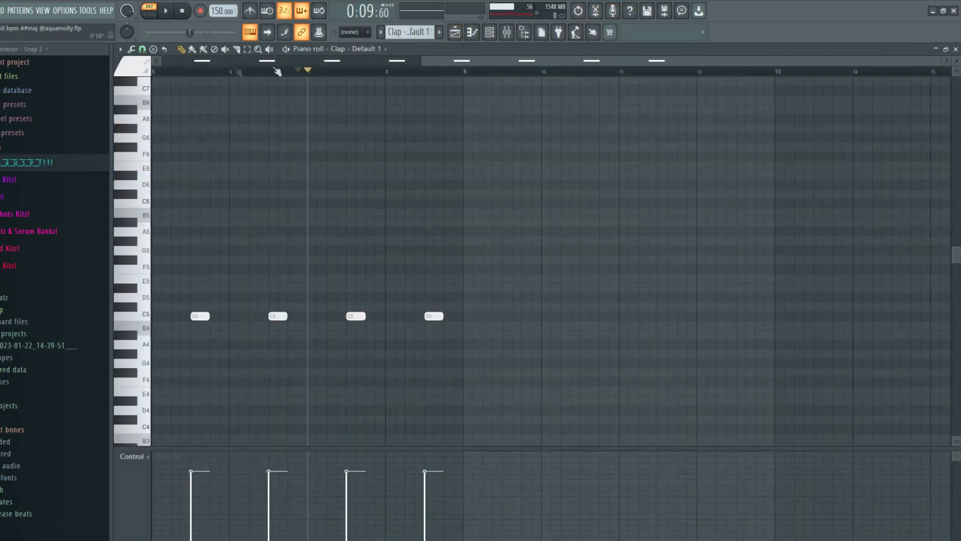
key("space")
key("space")
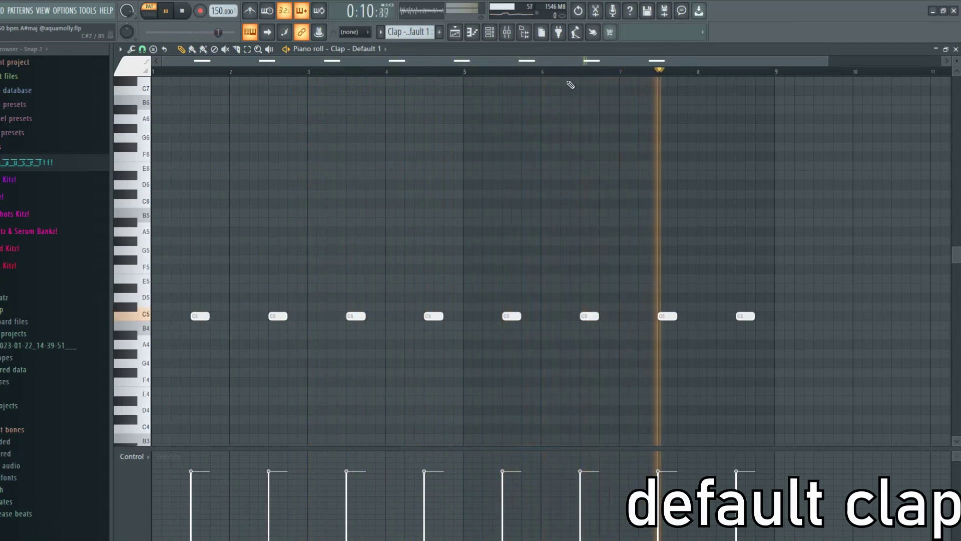
key("space")
left_click(493, 35)
left_click(492, 35)
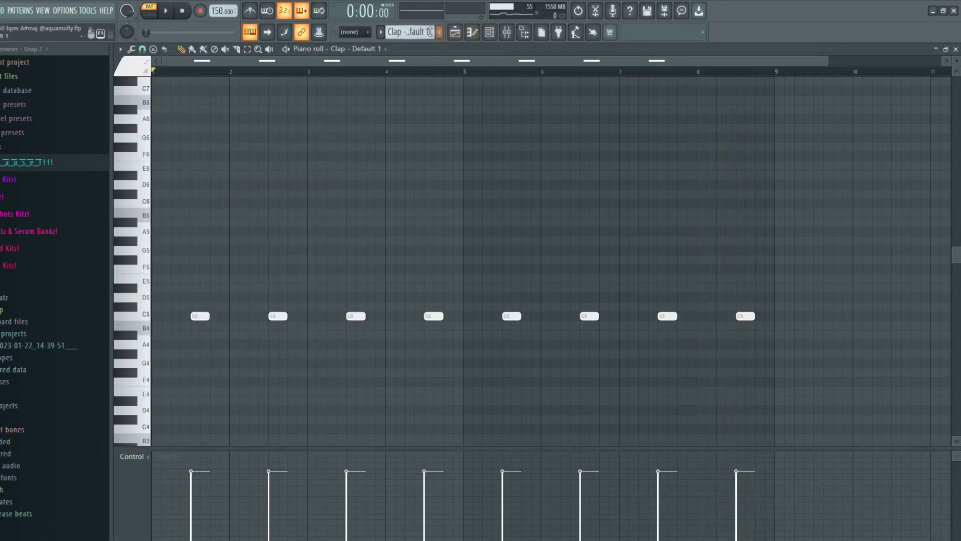
Switch to the hihat basic! pattern, play it back in the piano roll, and show its channel in the channel rack
scroll(430, 32, "down", 1)
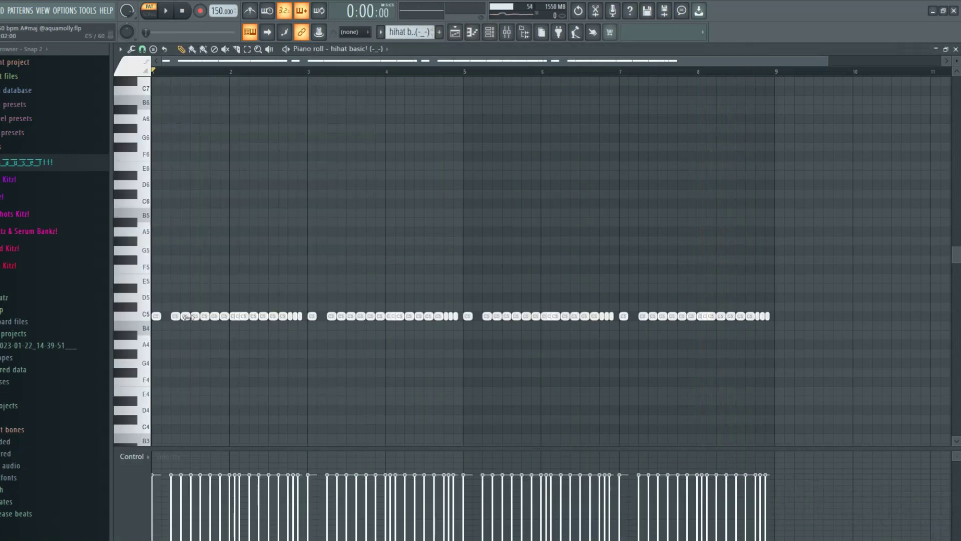
key("space")
scroll(212, 266, "down", 1)
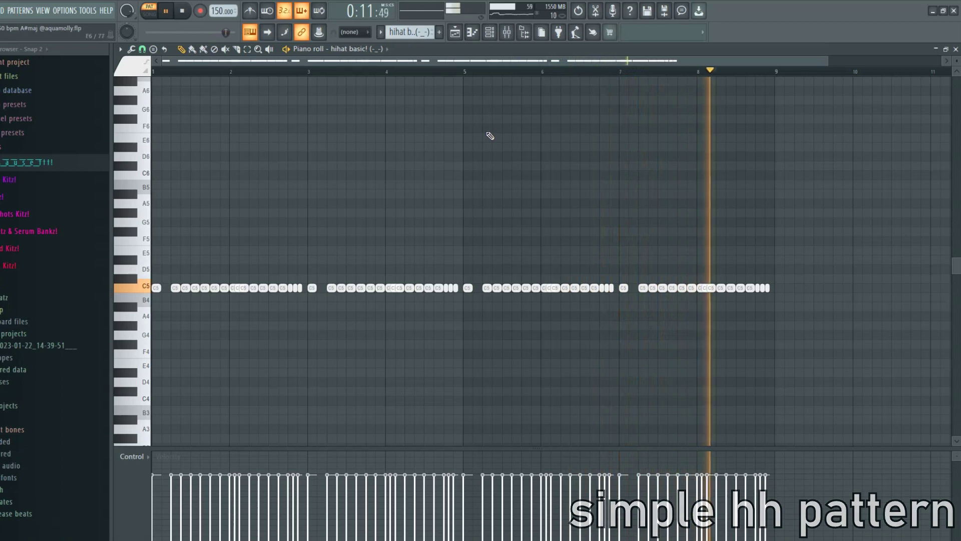
left_click(494, 35)
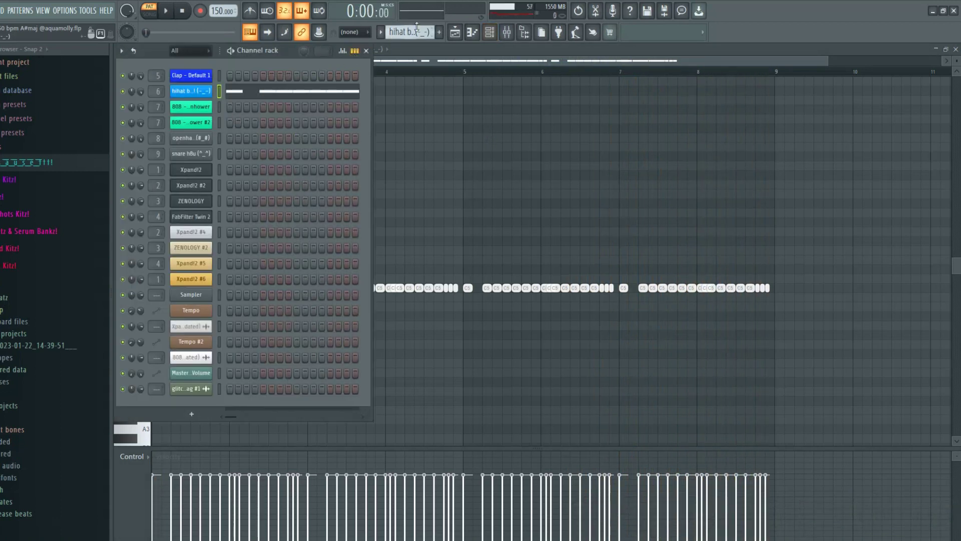
Switch to the 808 - Eisenhower pattern, show its notes in the piano roll and play it back from the start
scroll(418, 29, "down", 1)
scroll(423, 34, "up", 1)
scroll(422, 34, "down", 1)
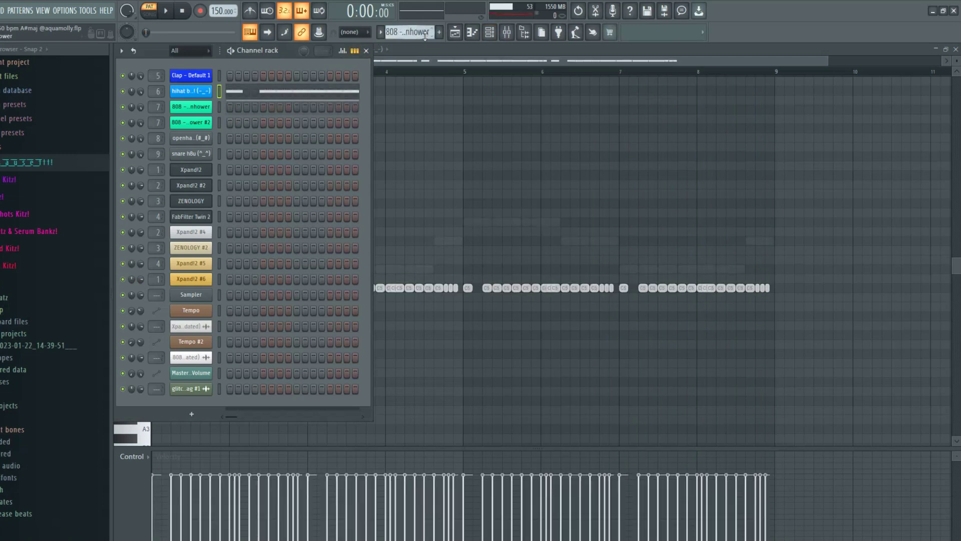
left_click(425, 61)
right_click(172, 176)
right_click(172, 176)
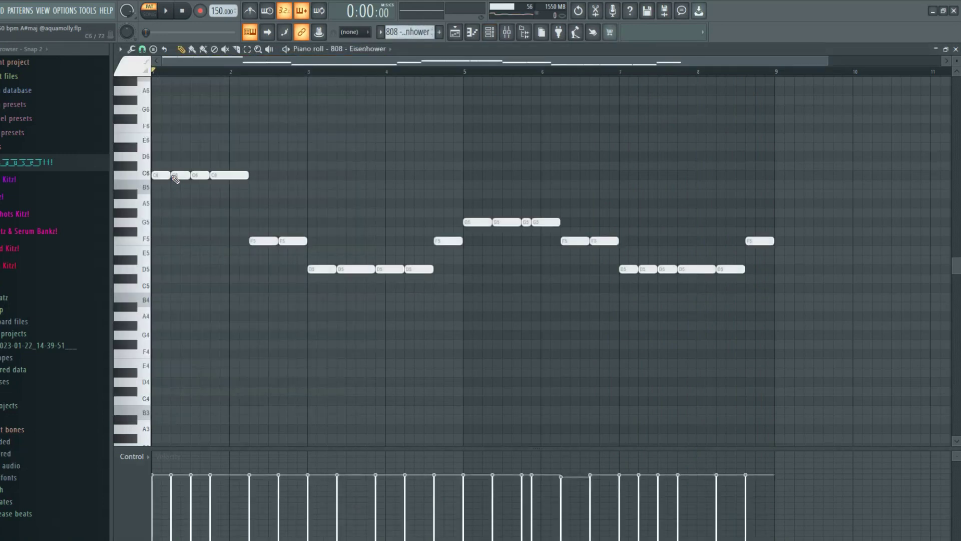
key("space")
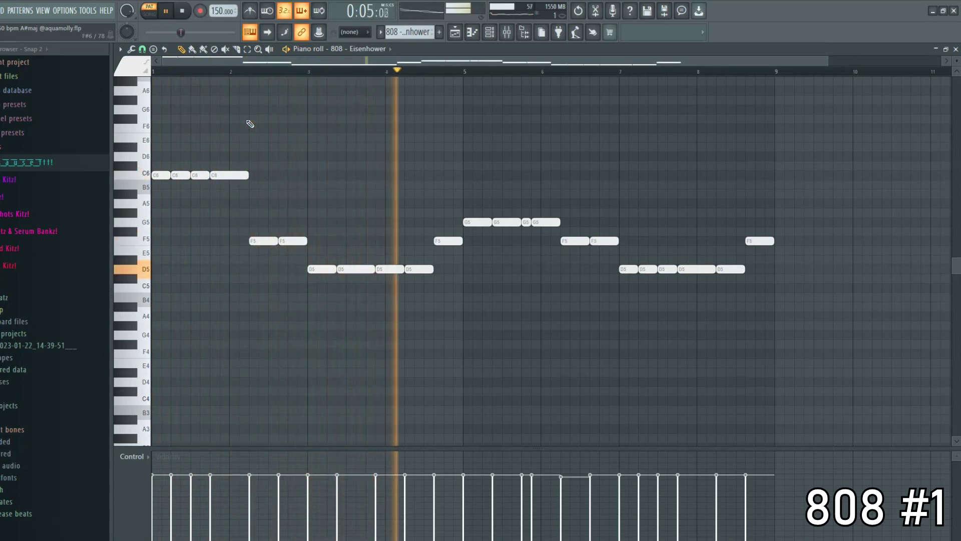
scroll(509, 144, "up", 2)
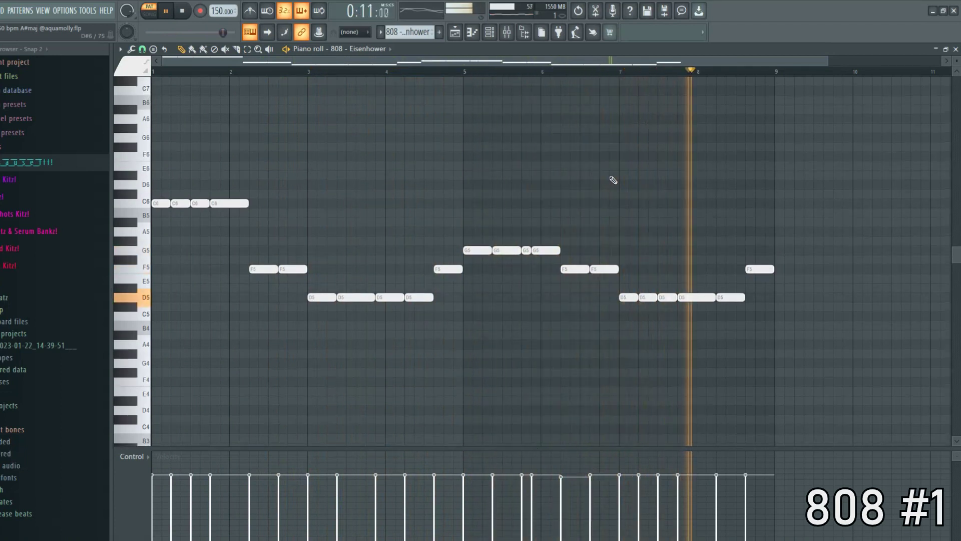
key("space")
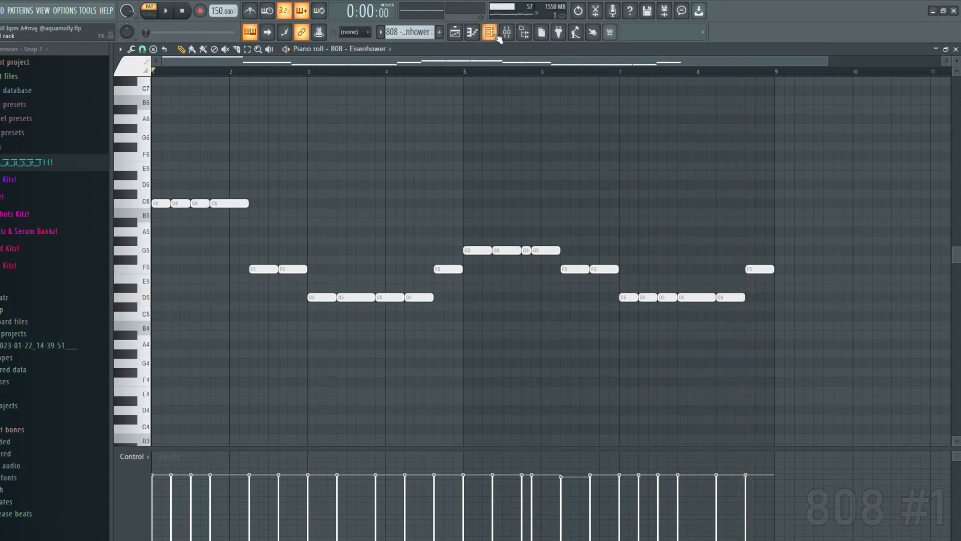
Switch to the 808 - Eisenhower #2 pattern, show its notes in the piano roll and play it back
scroll(424, 35, "down", 1)
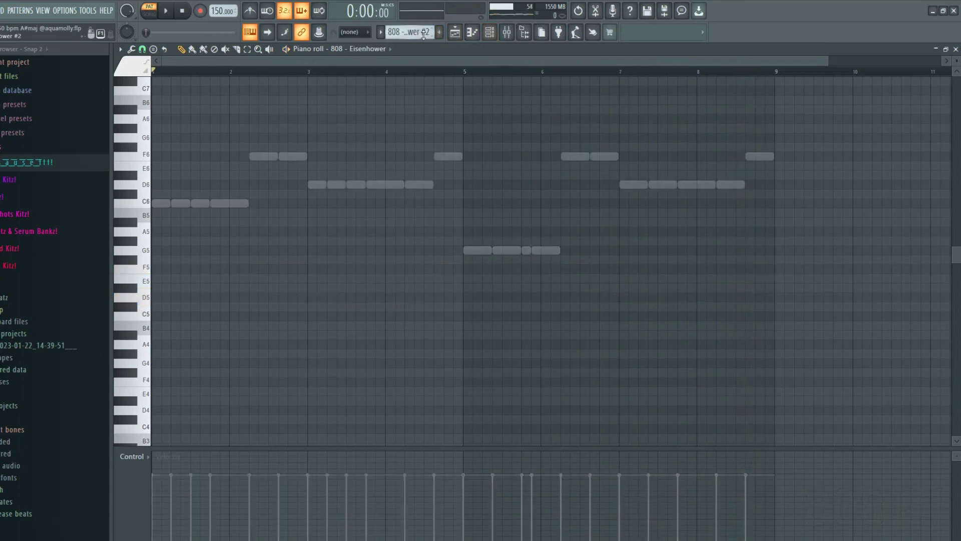
right_click(297, 156)
key("space")
scroll(344, 131, "up", 3)
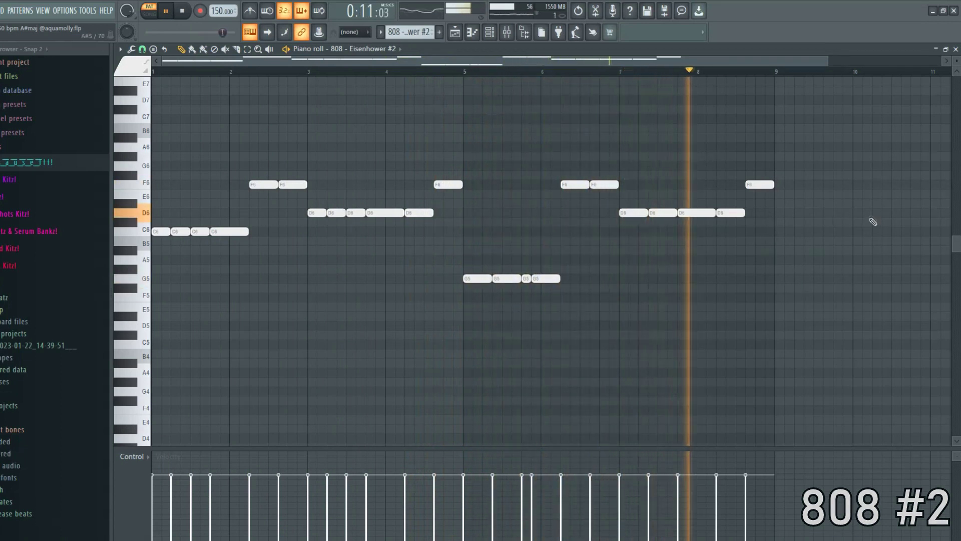
key("space")
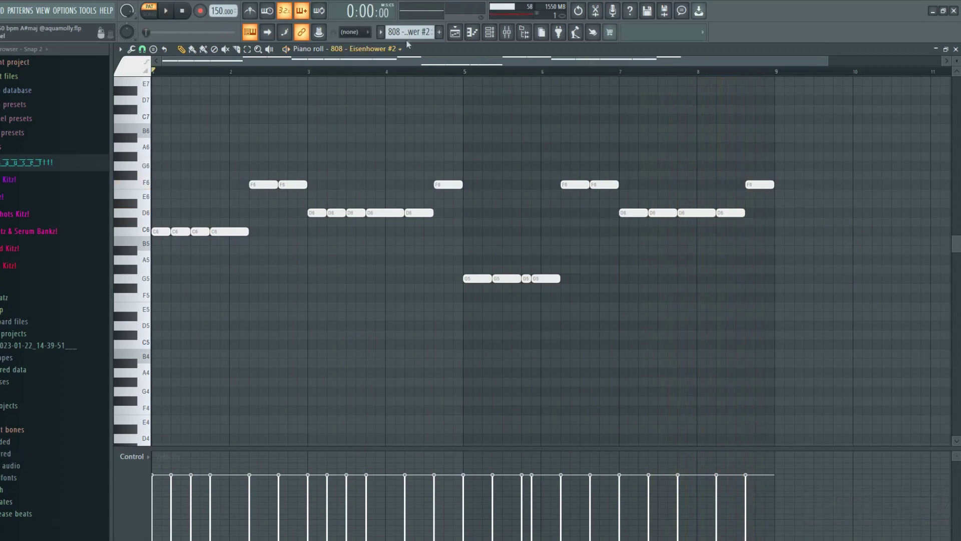
Switch to the openhat m3h pattern and play its notes back in the piano roll
scroll(416, 34, "down", 1)
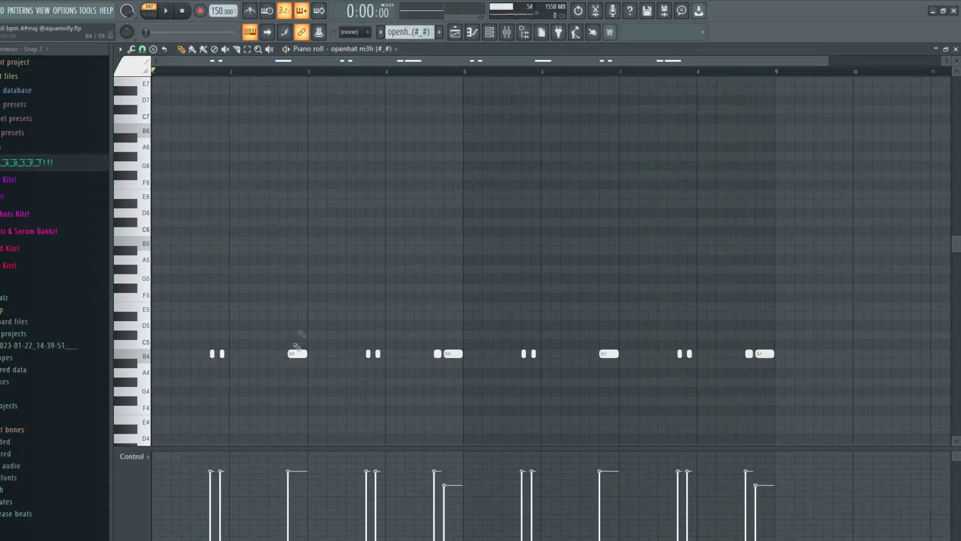
scroll(317, 291, "down", 2)
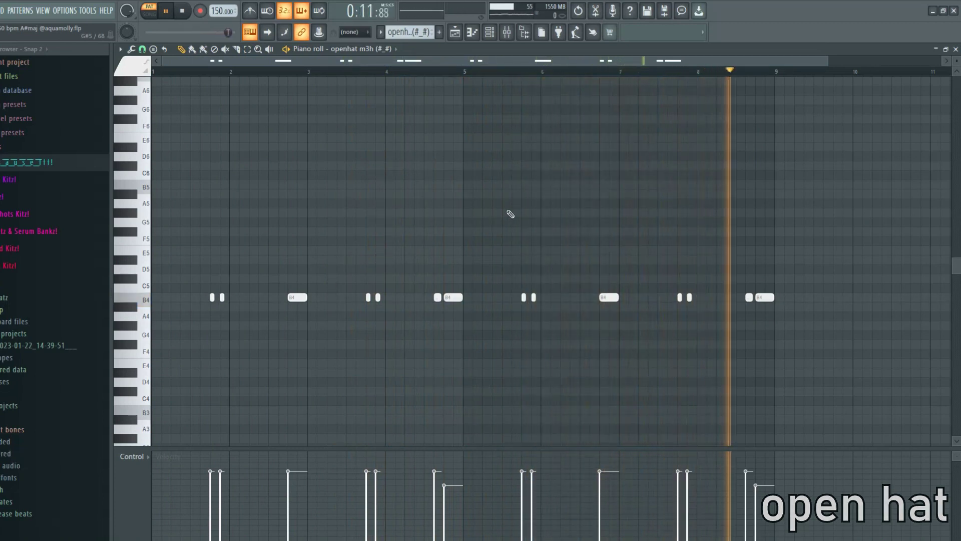
key("space")
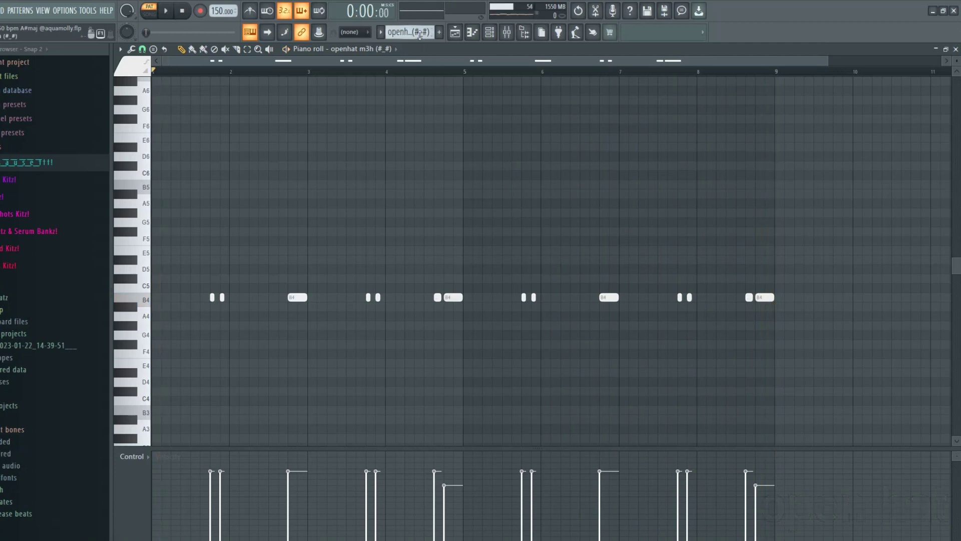
Switch to the snare h8u pattern and play its notes back in the piano roll
scroll(419, 35, "down", 1)
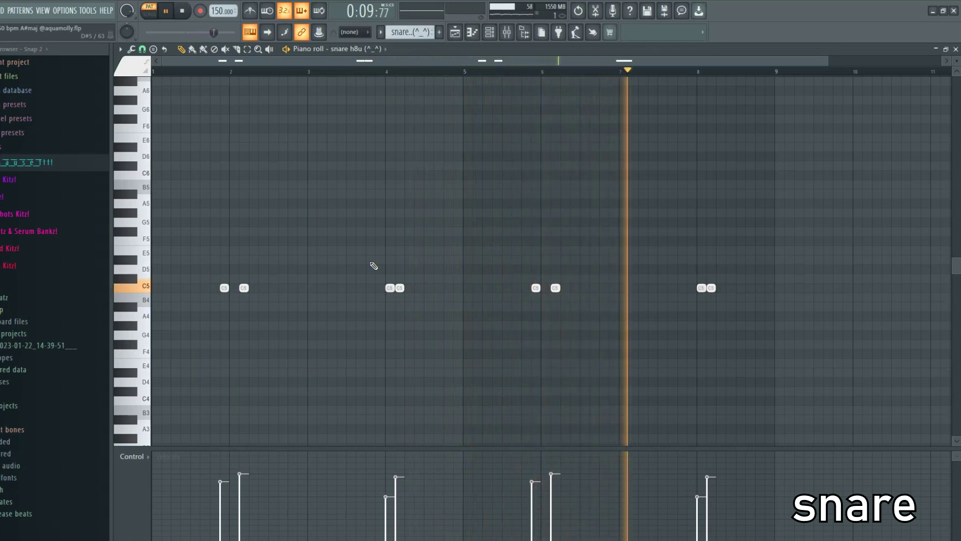
key("space")
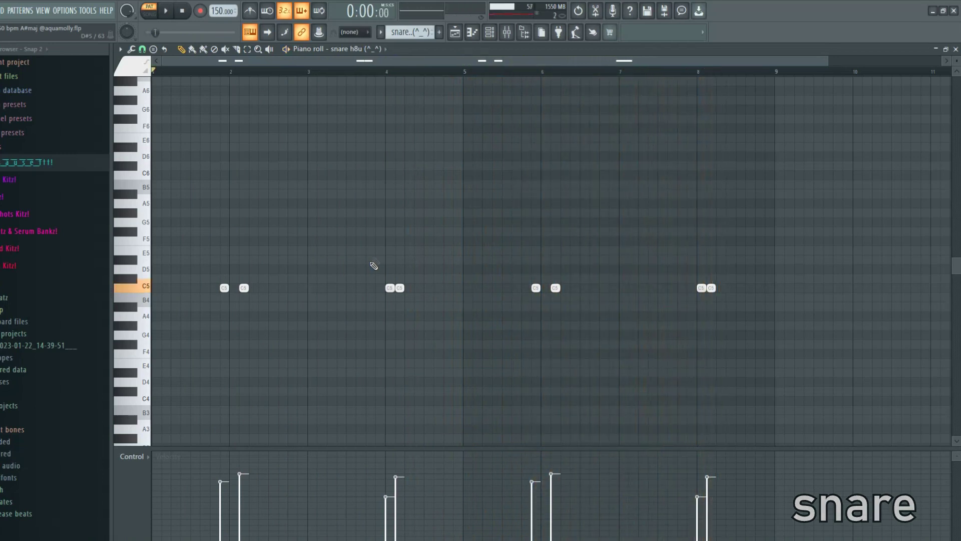
Switch to the Xpand!2 pattern that follows the snare pattern
scroll(423, 31, "down", 1)
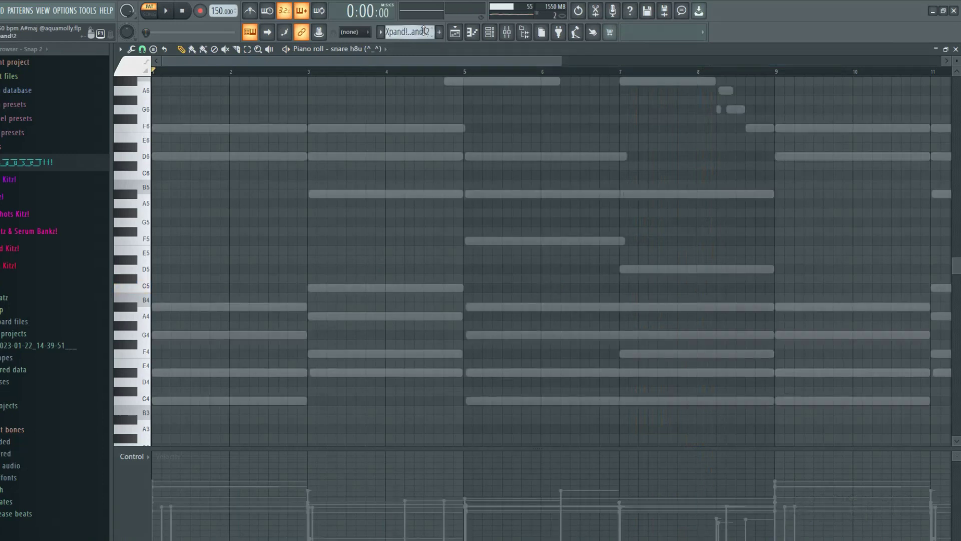